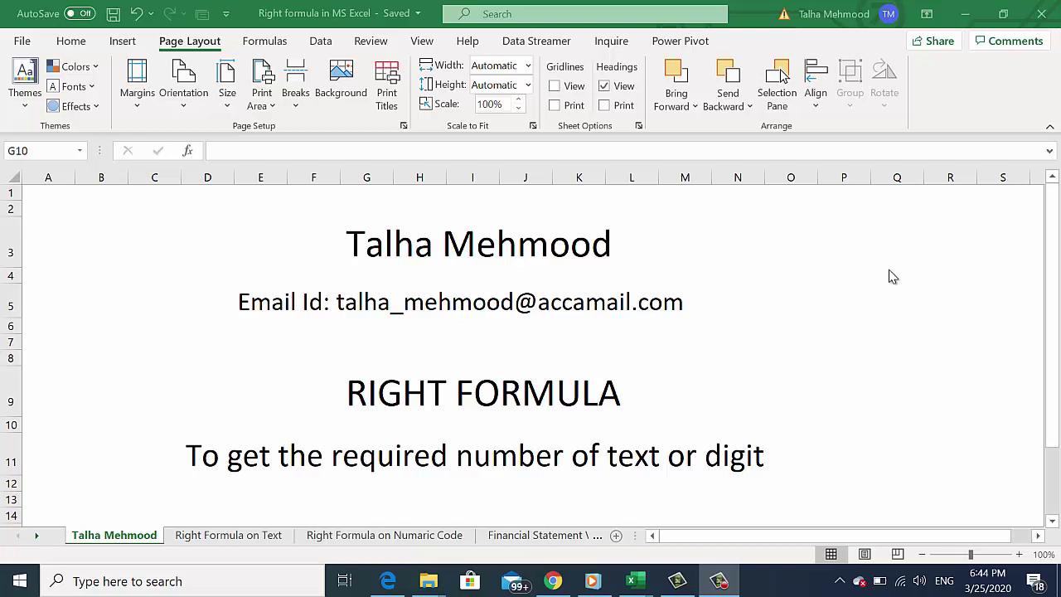
On the Right Formula on Text sheet, enter sample answers BB, EE and HH in C3, C6 and C9
click(197, 537)
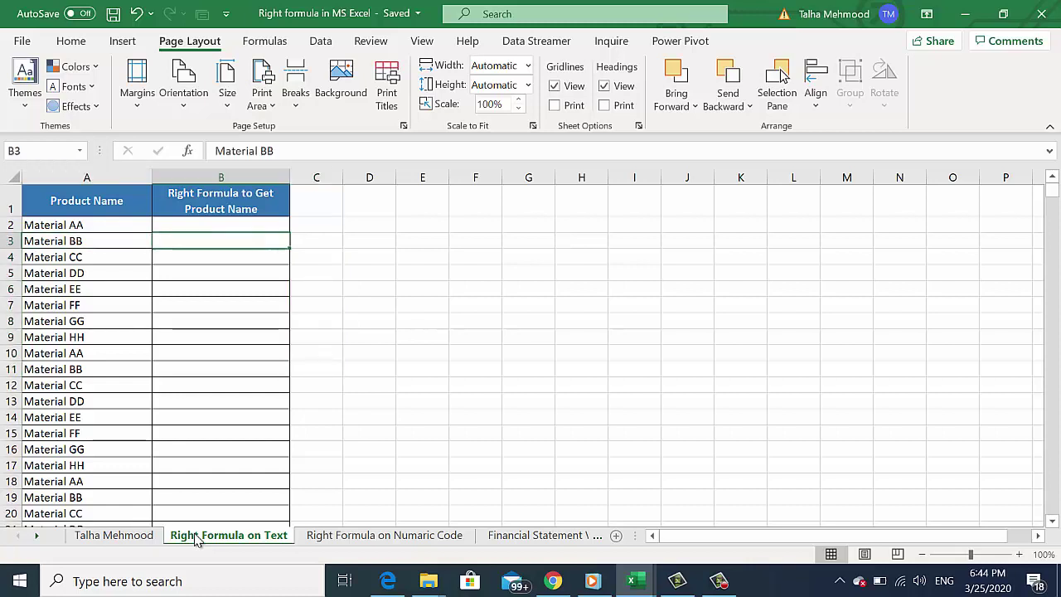
key(Right)
text(BB)
key(Return)
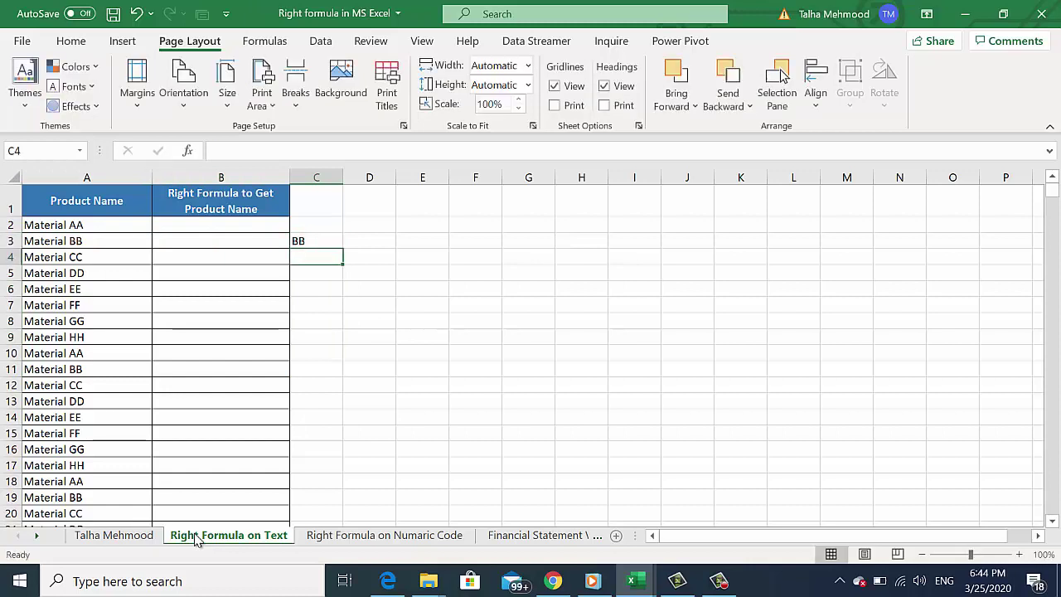
key(Down)
key(Down)
text(EE)
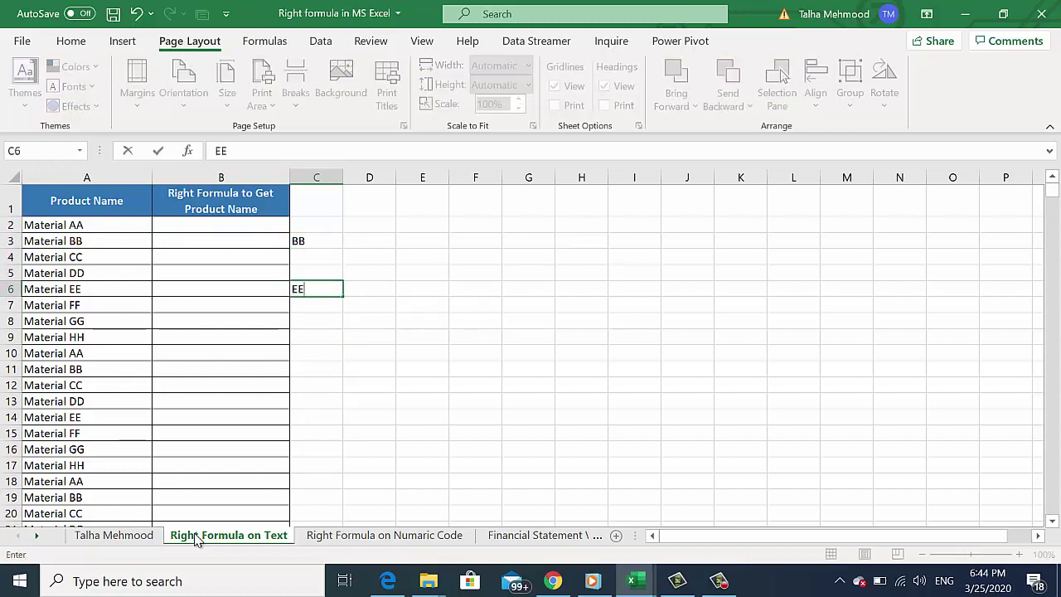
key(Return)
key(Down)
key(Down)
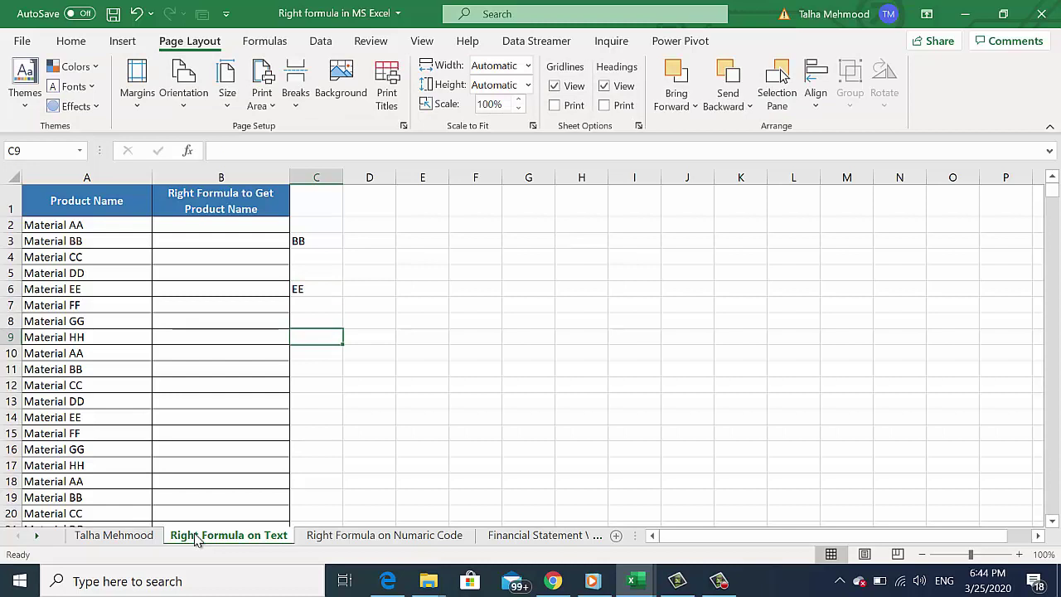
text(HH)
key(Return)
Confirm the product list ends at row 713, then return to cell B2
key(Left)
key(Left)
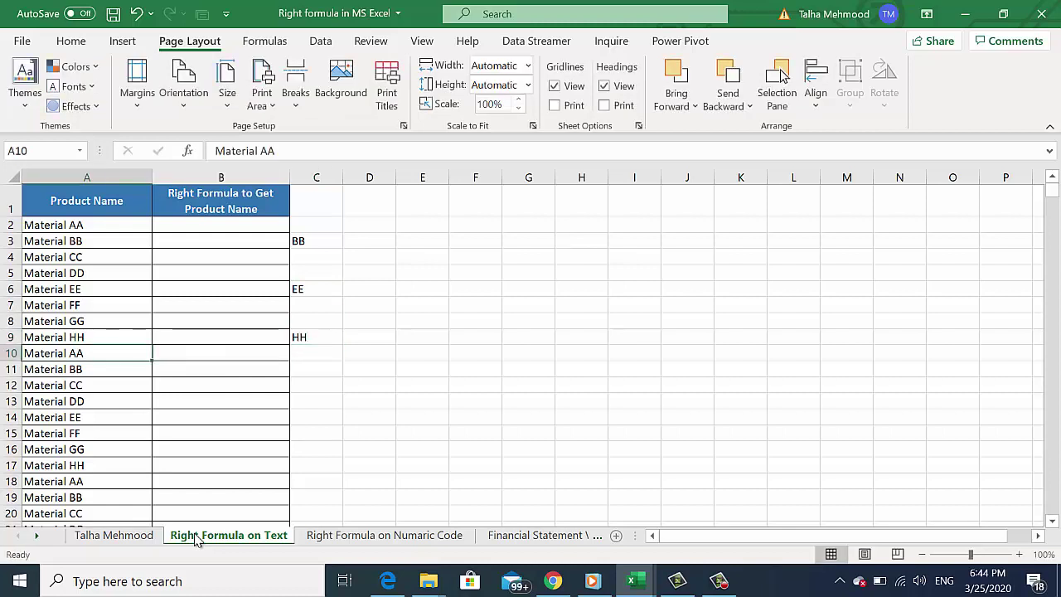
key(ctrl+Down)
key(Down)
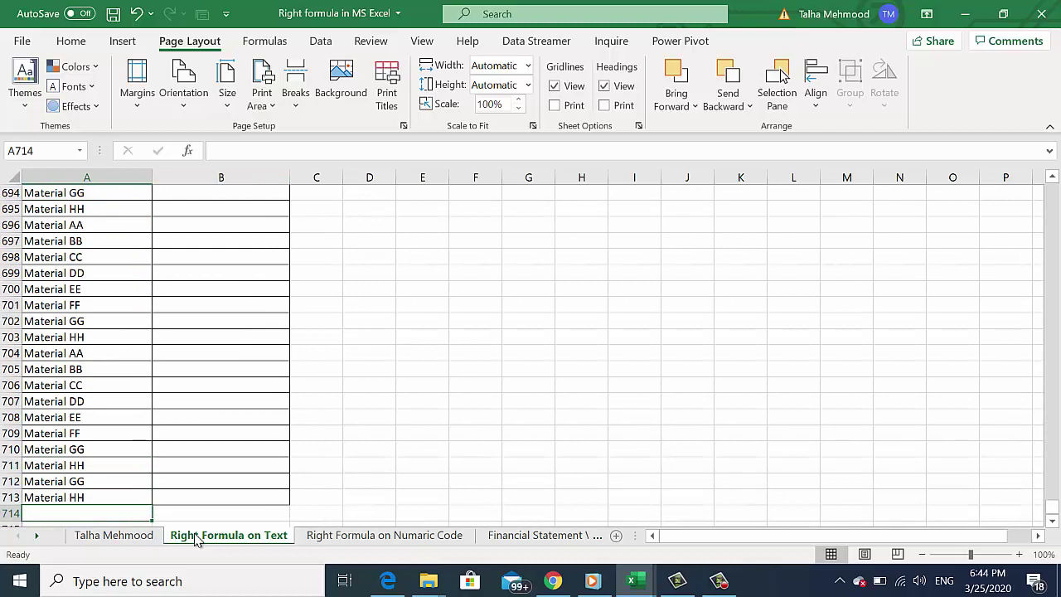
key(Up)
key(Up)
key(Up)
key(Up)
key(Up)
key(Up)
key(ctrl+Up)
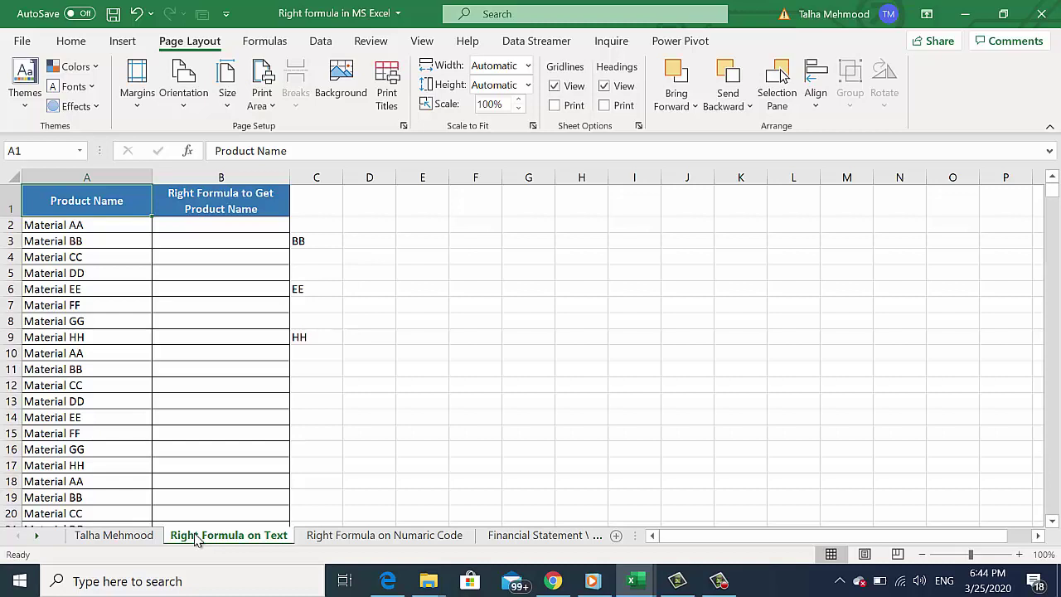
key(Down)
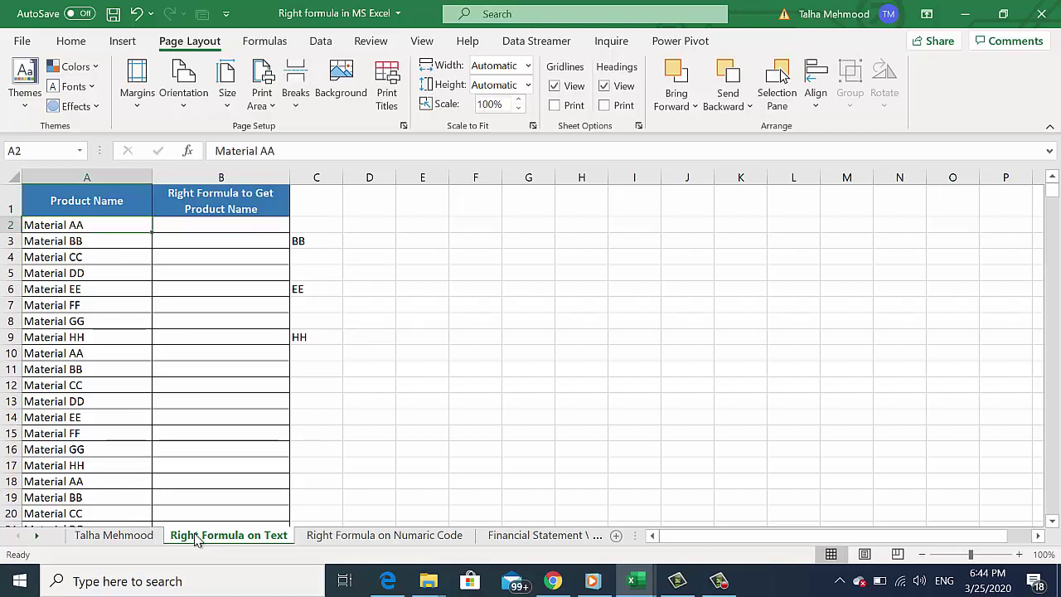
key(Right)
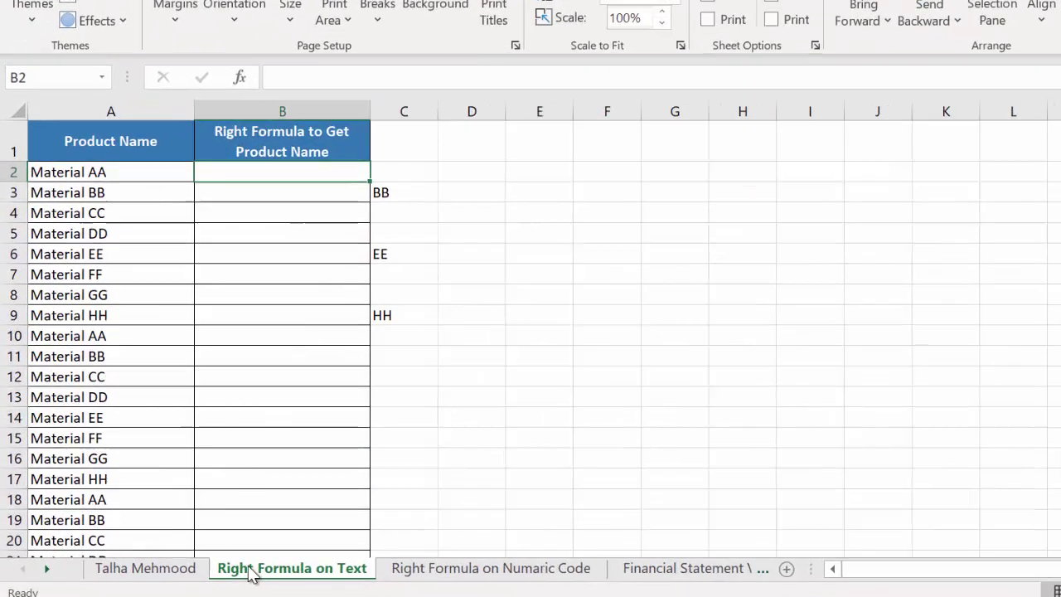
Enter =RIGHT(A2,2) in B2 so it returns AA from Material AA
text(=)
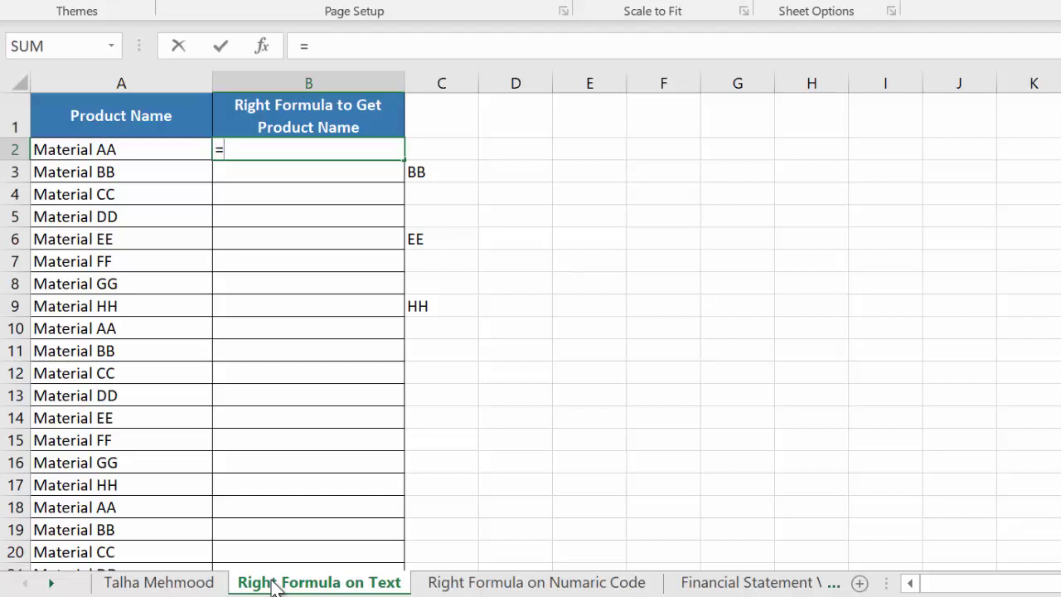
text(rig)
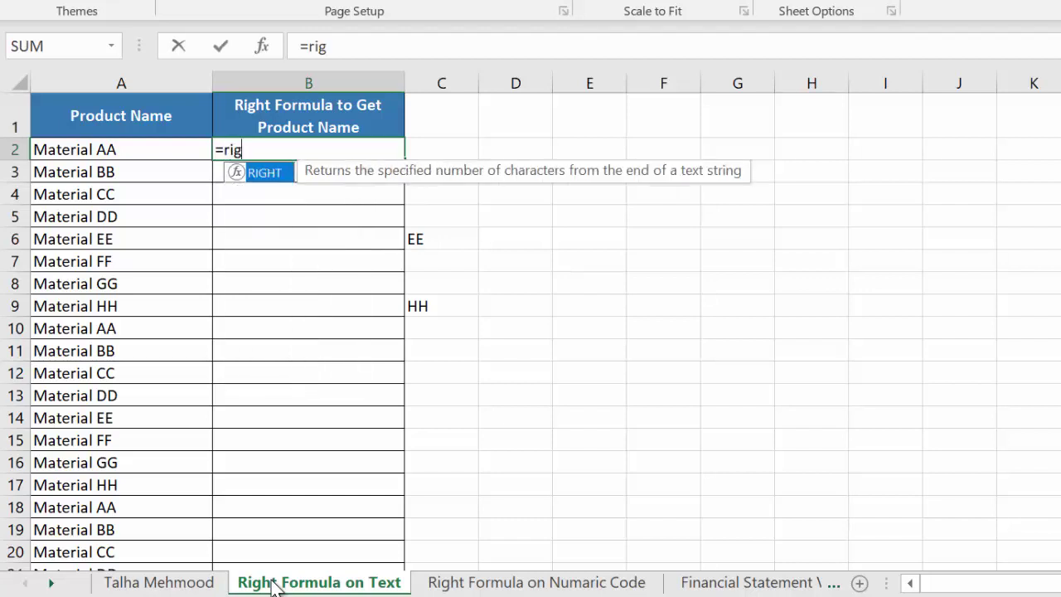
text(ht)
key(Tab)
key(Right)
key(Right)
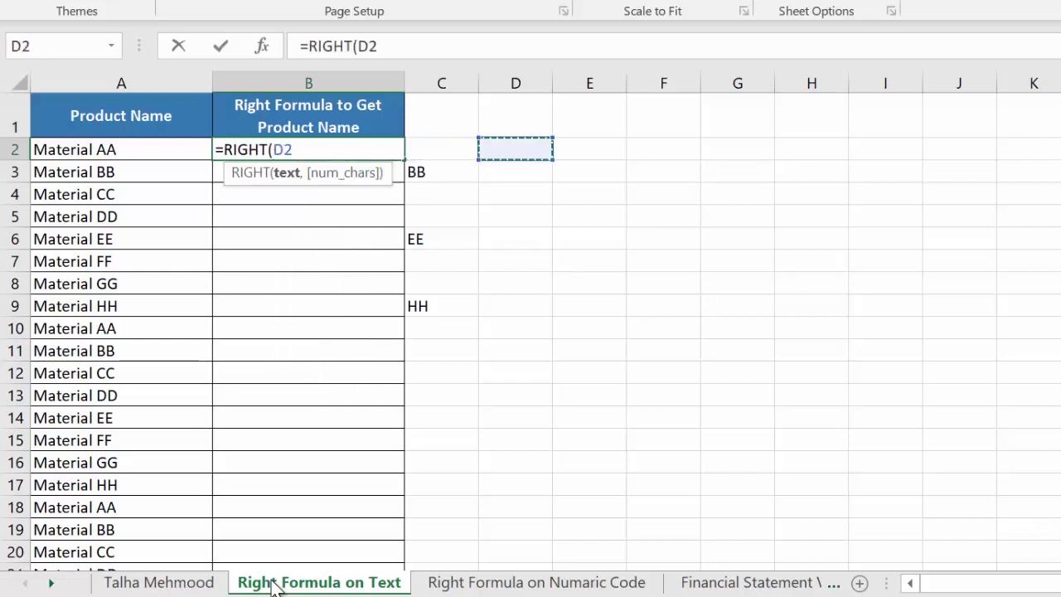
key(Right)
key(Right)
key(Right)
key(Right)
key(Left)
key(Left)
key(Left)
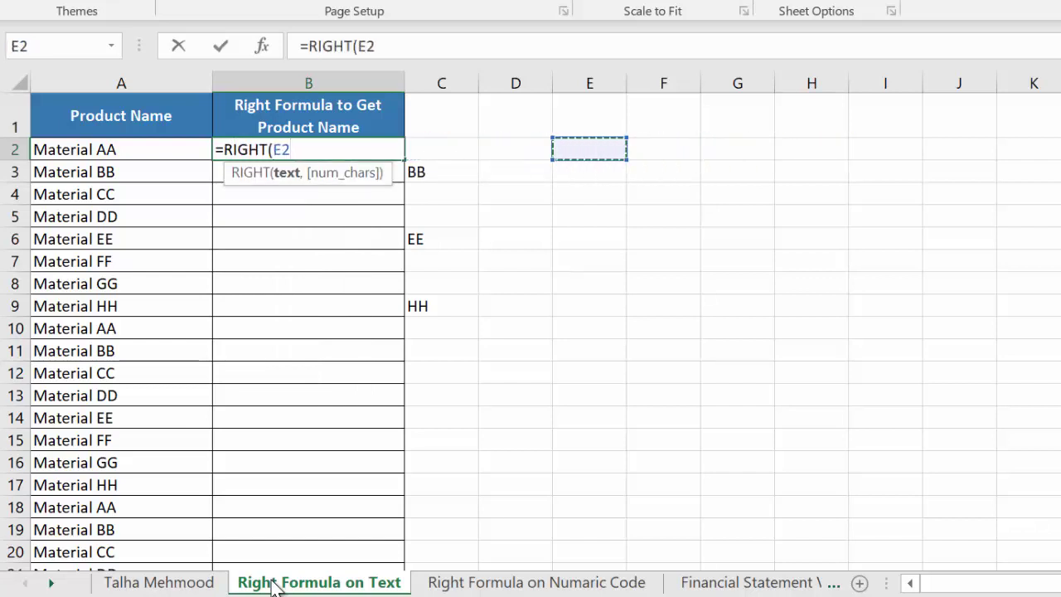
key(Down)
key(Left)
key(Left)
key(Down)
key(Left)
key(Down)
key(Left)
key(Up)
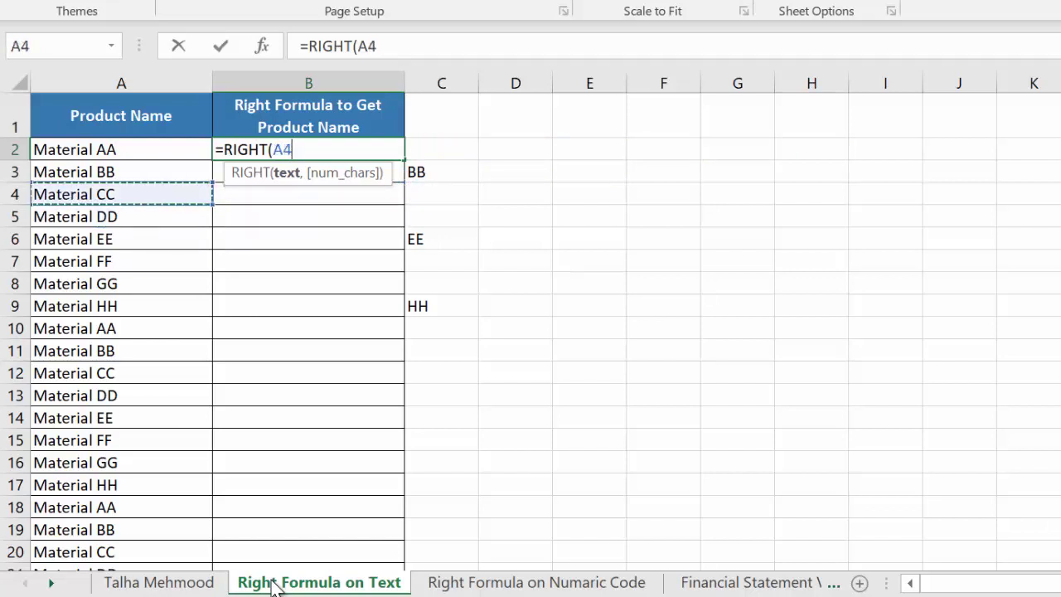
key(Up)
key(Up)
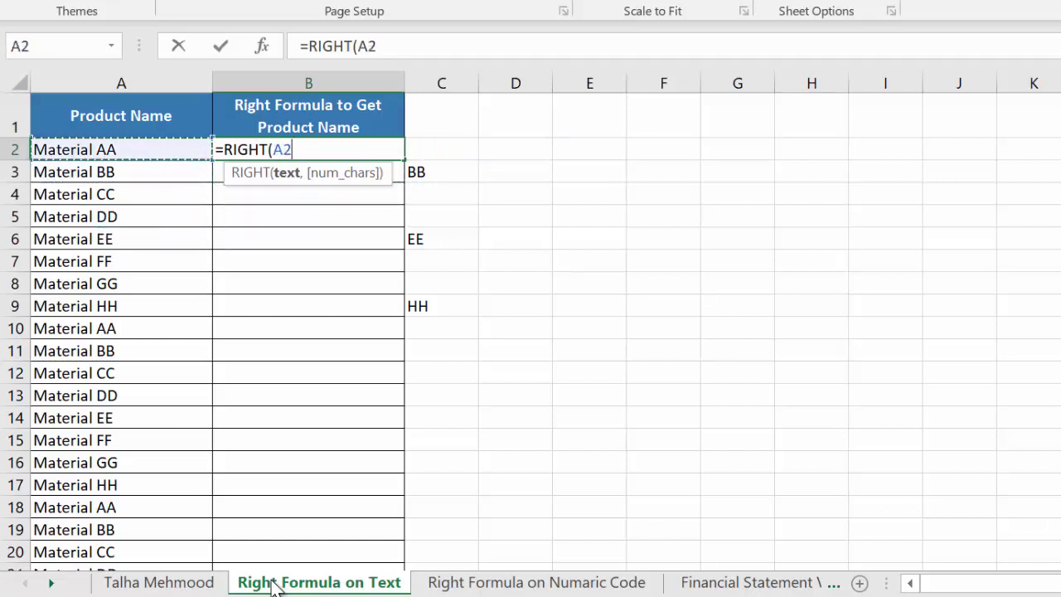
text(,)
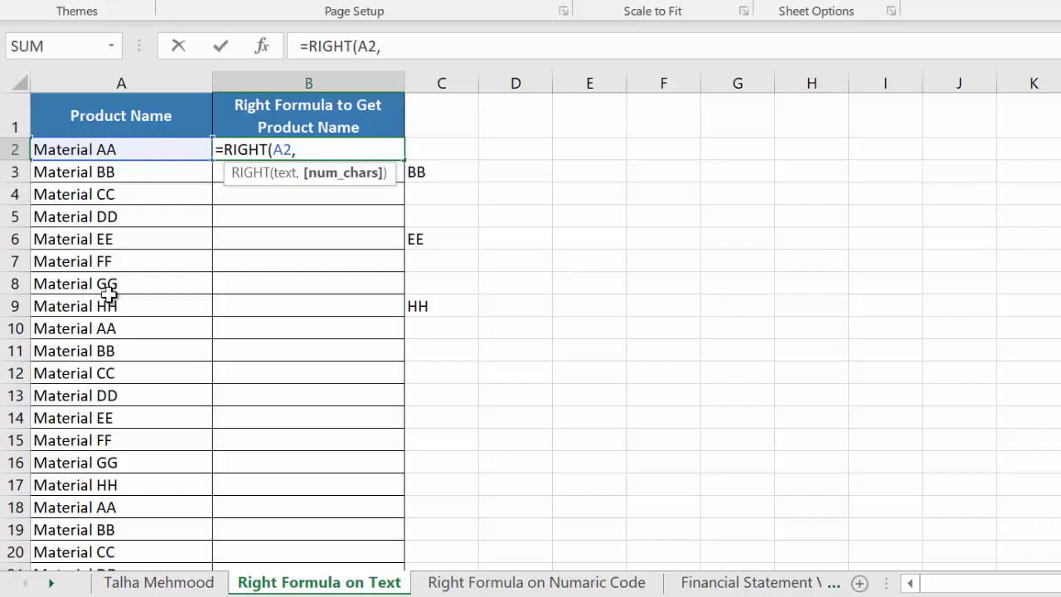
text(2)
key(Return)
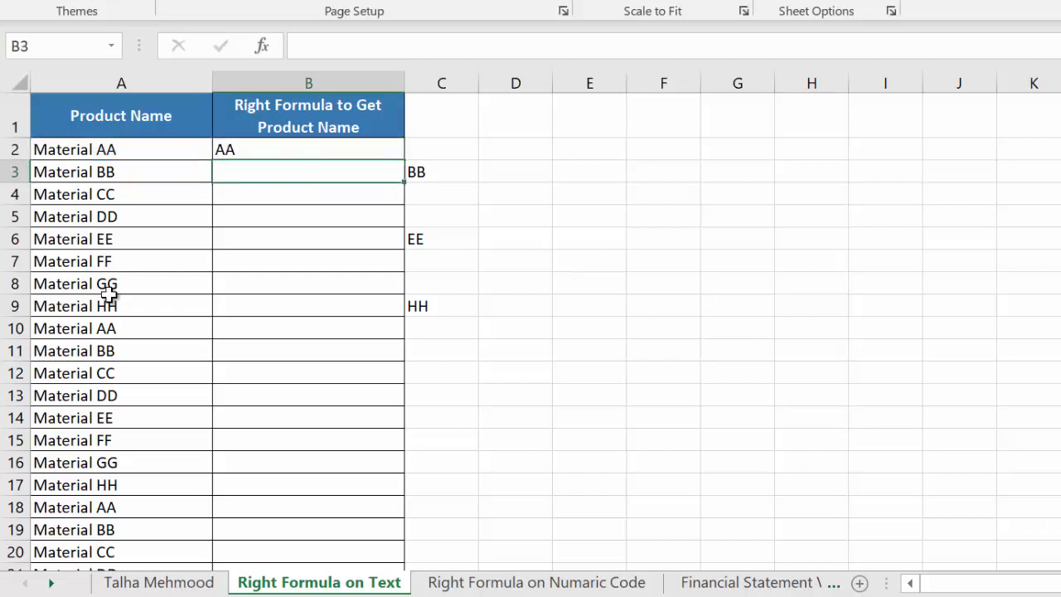
key(Up)
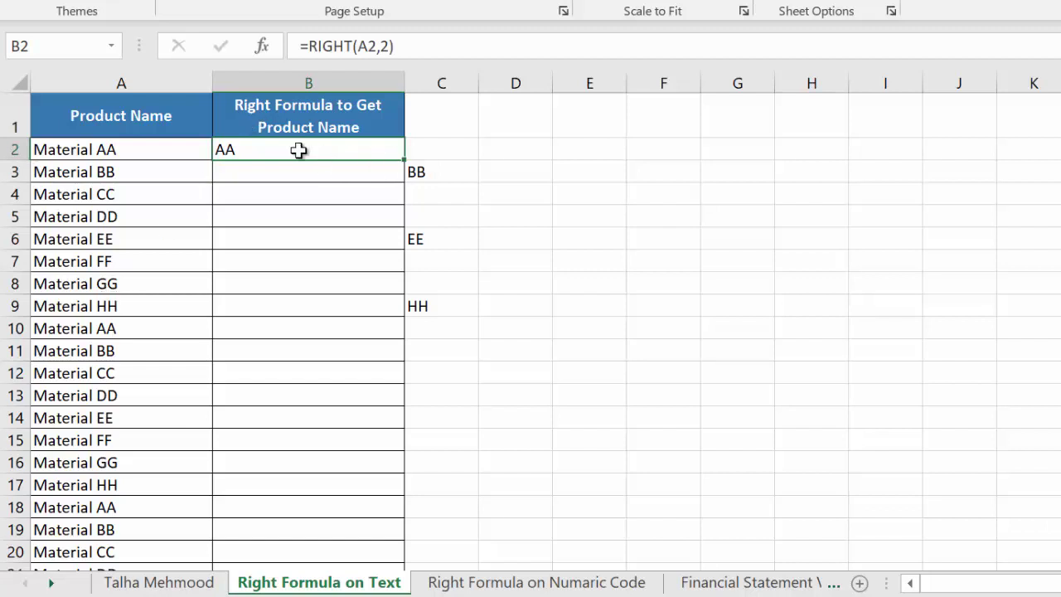
Fill =RIGHT(A2,2) down column B to row 713 and verify the bottom rows
double_click(405, 159)
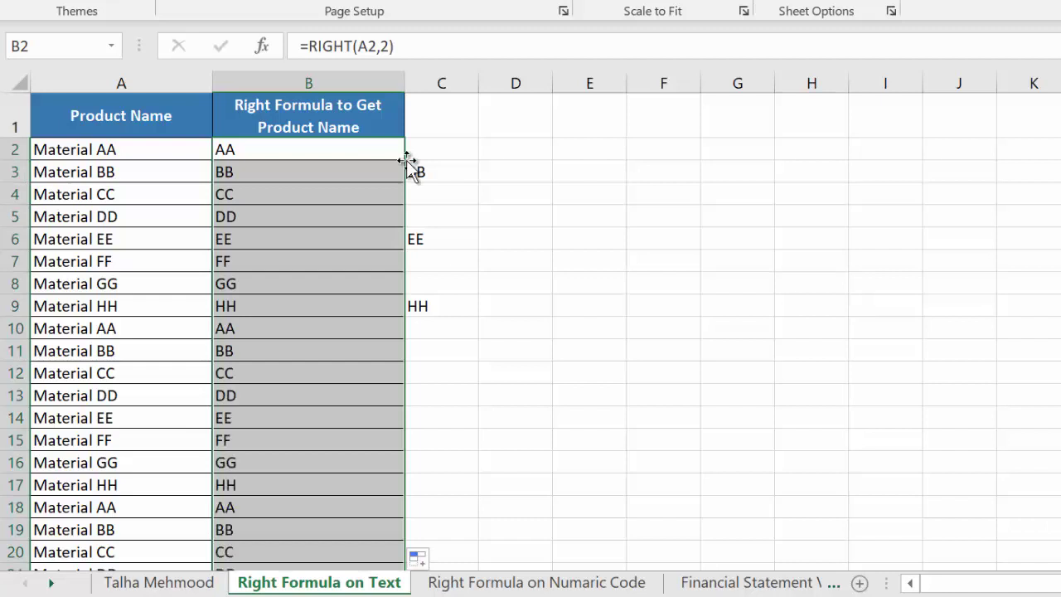
key(Left)
key(Down)
key(Right)
key(ctrl+Down)
key(Down)
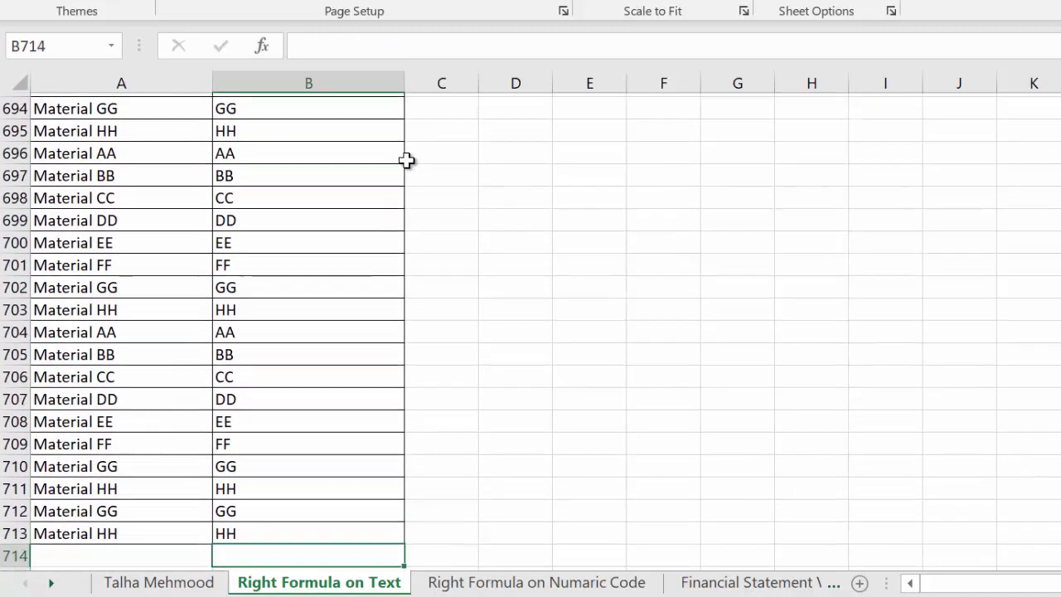
key(Up)
key(Up)
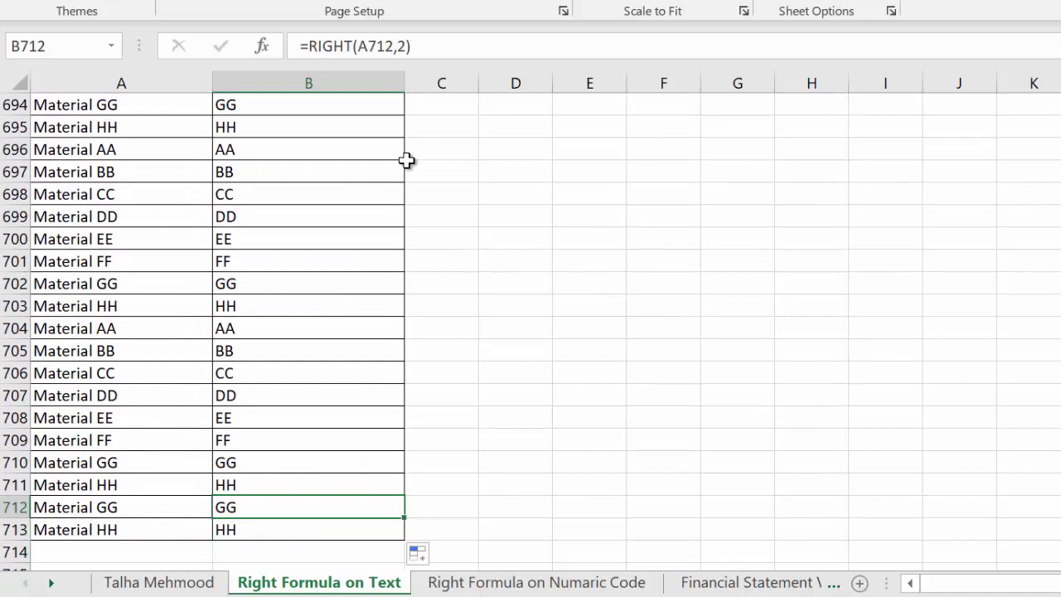
key(ctrl+Up)
key(Down)
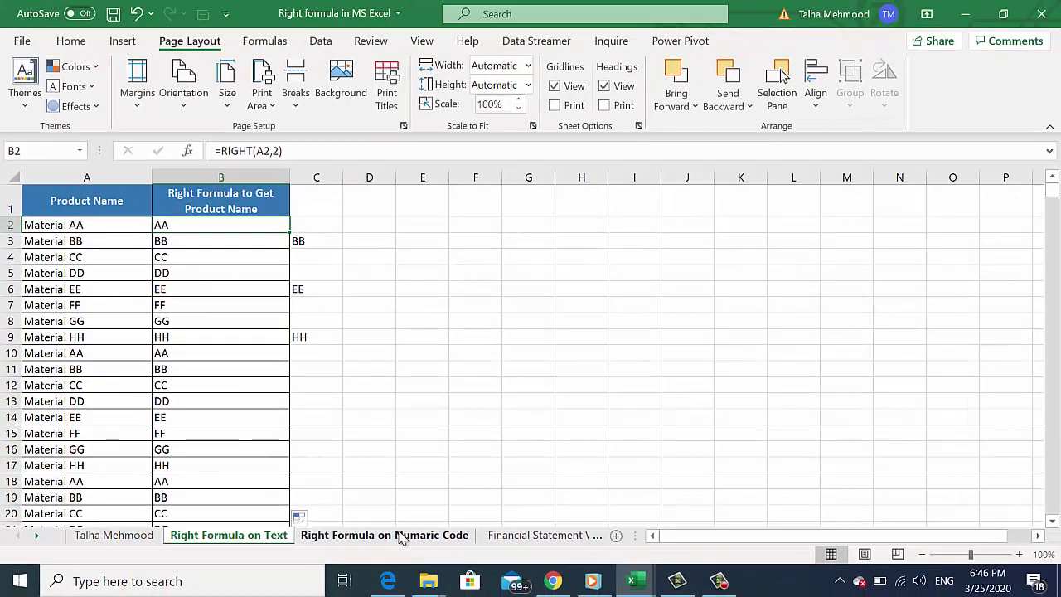
click(401, 537)
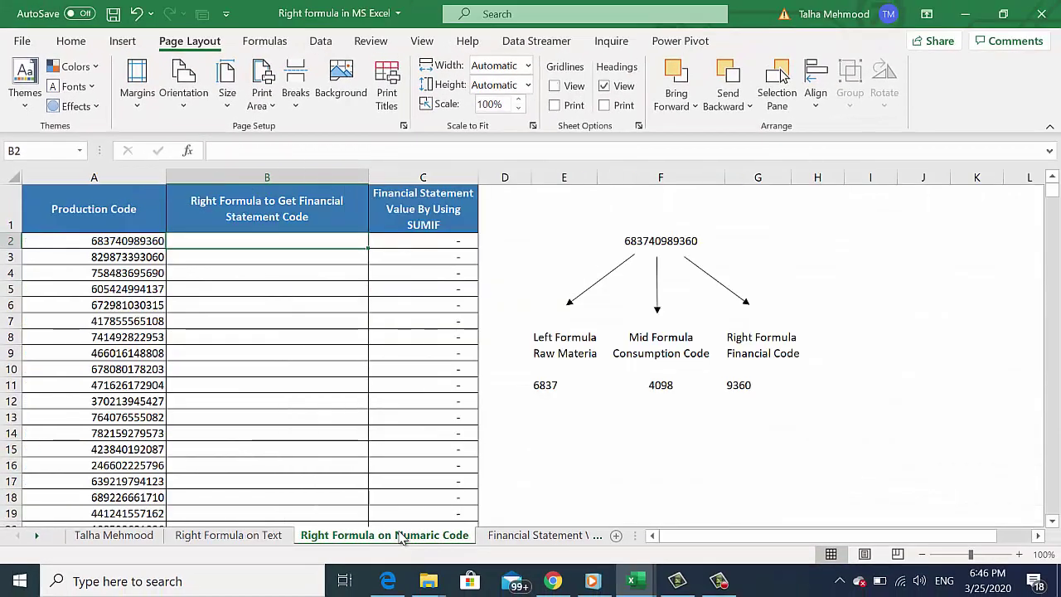
key(Down)
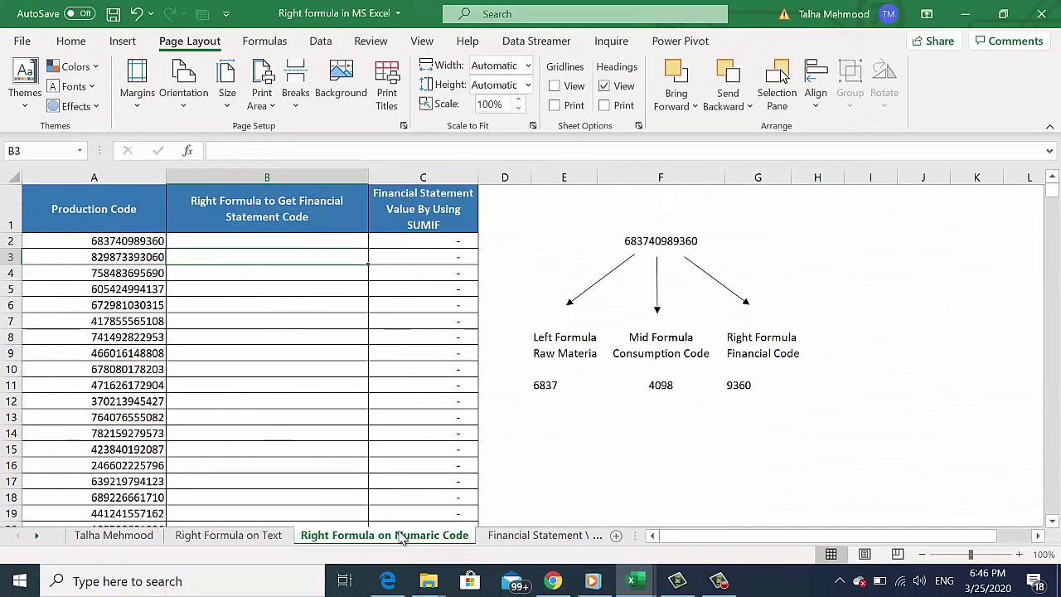
key(Up)
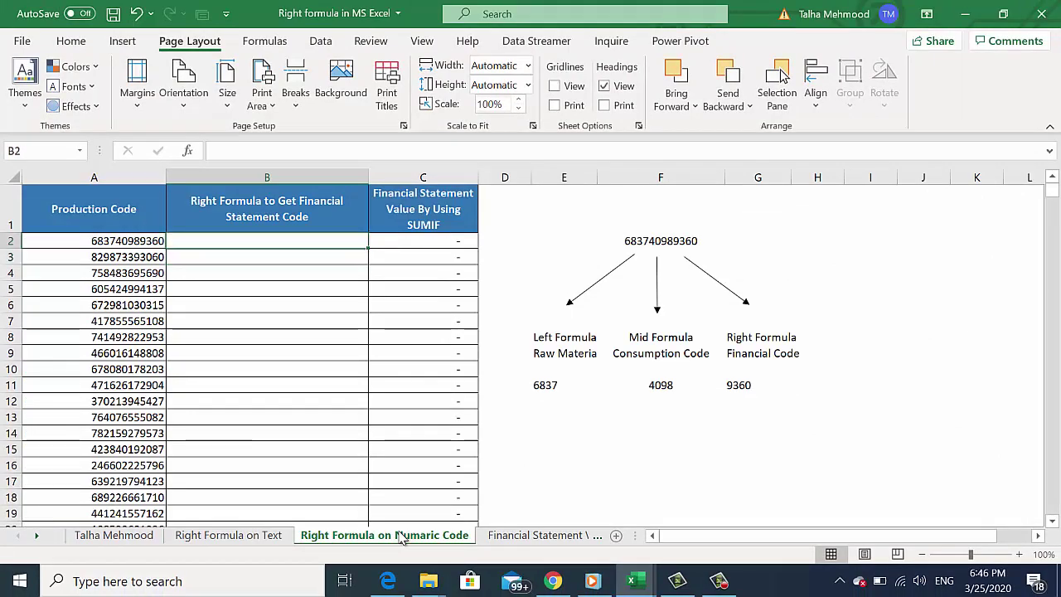
key(Right)
key(Right)
key(Home)
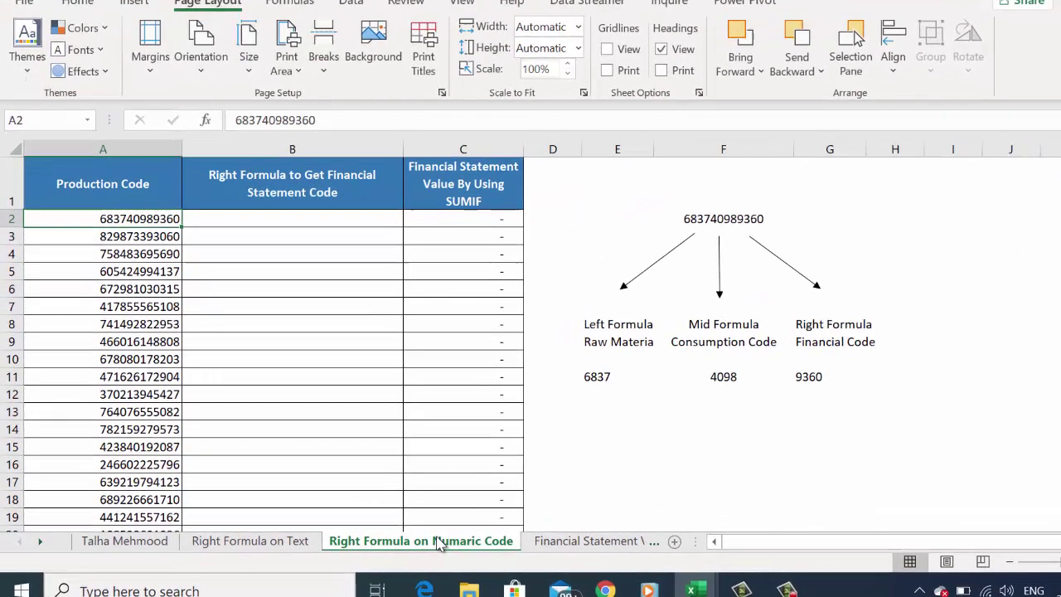
key(Down)
key(Down)
key(Down)
key(Right)
key(Right)
key(Up)
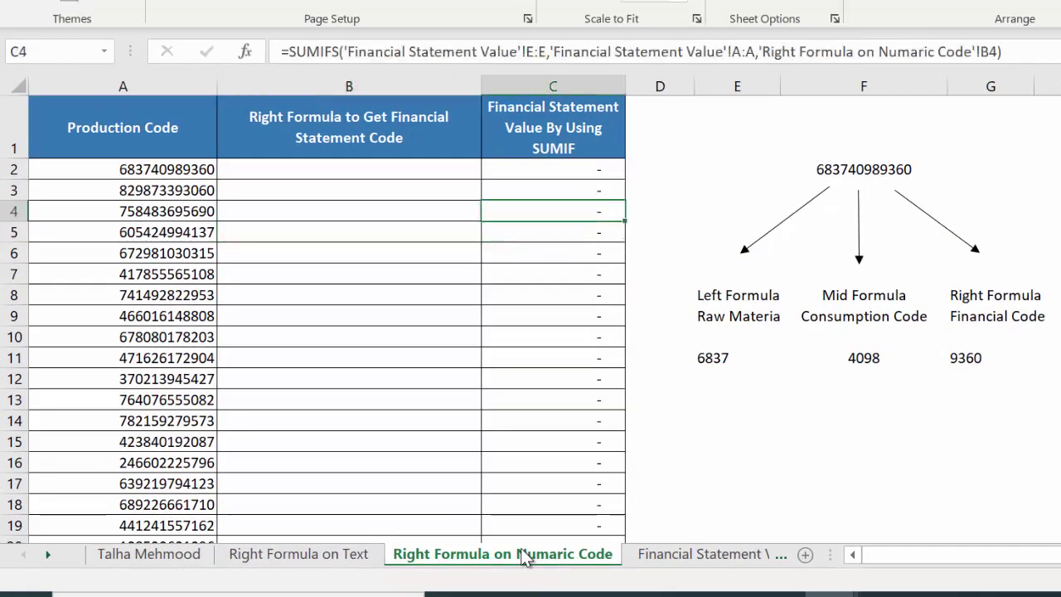
key(Right)
key(Right)
key(Right)
key(Up)
key(Up)
key(Down)
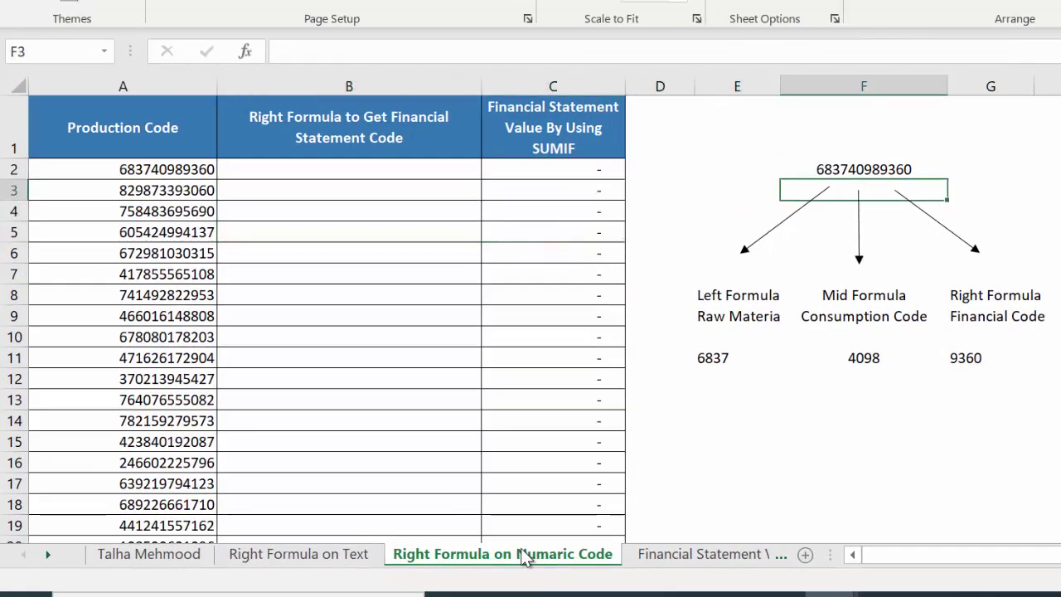
key(Up)
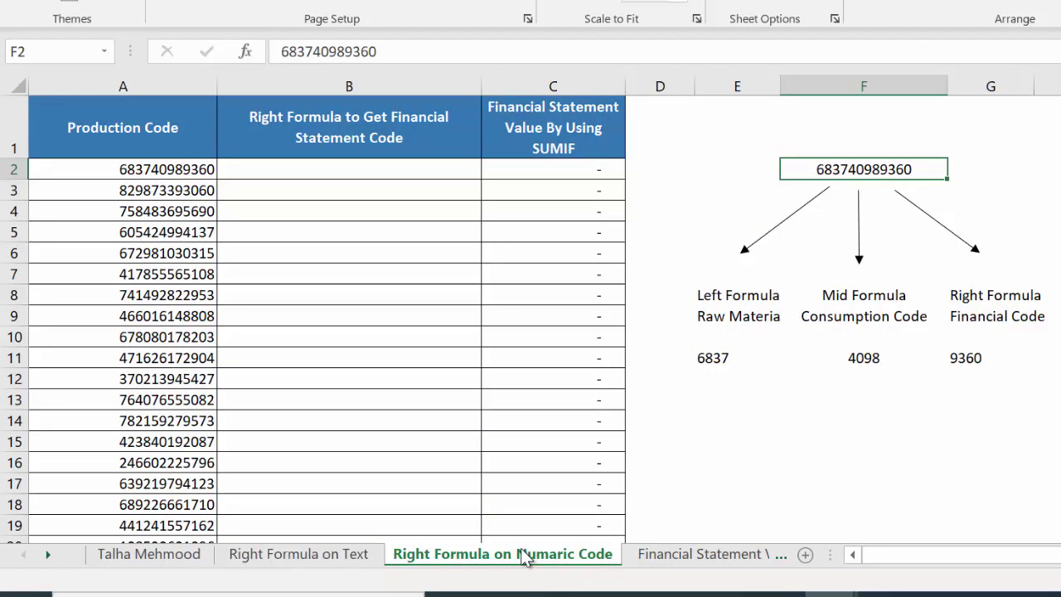
key(Down)
key(Up)
Start a RIGHT formula in B2 referencing the production code in A2
key(Left)
key(Left)
key(Left)
key(Left)
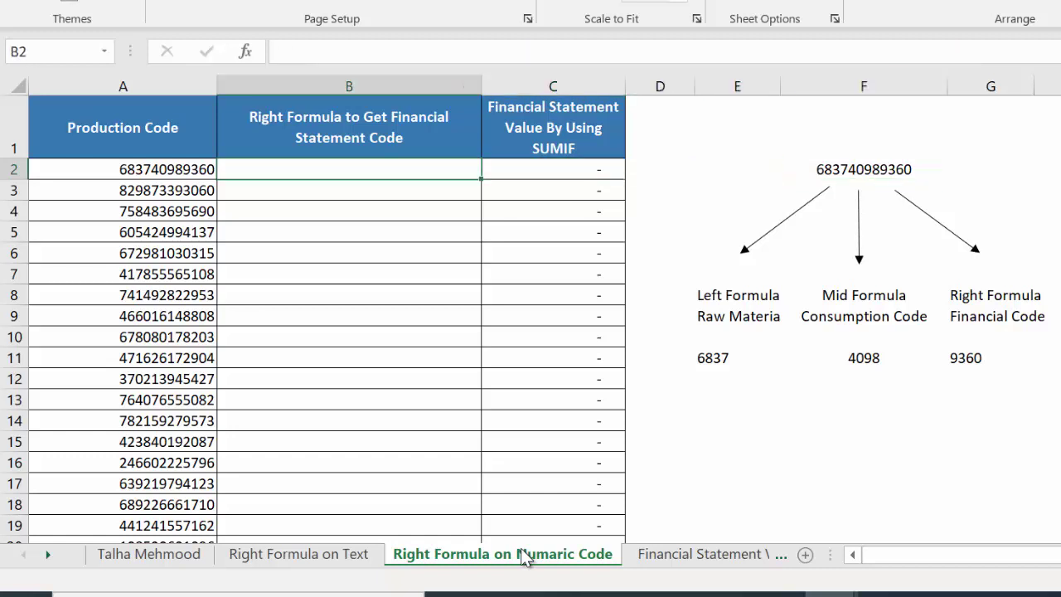
text(=r)
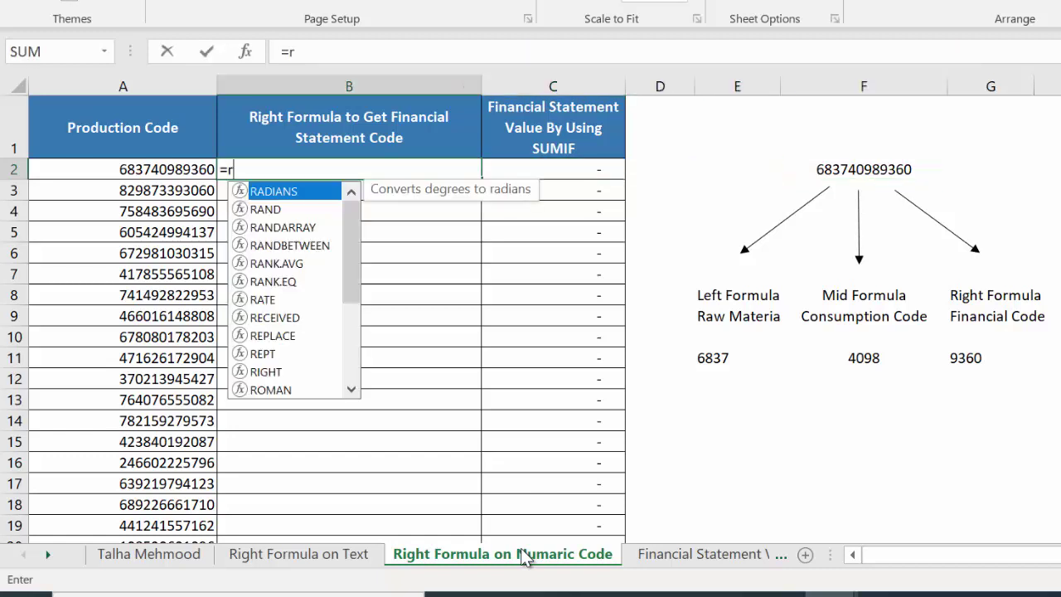
text(igh)
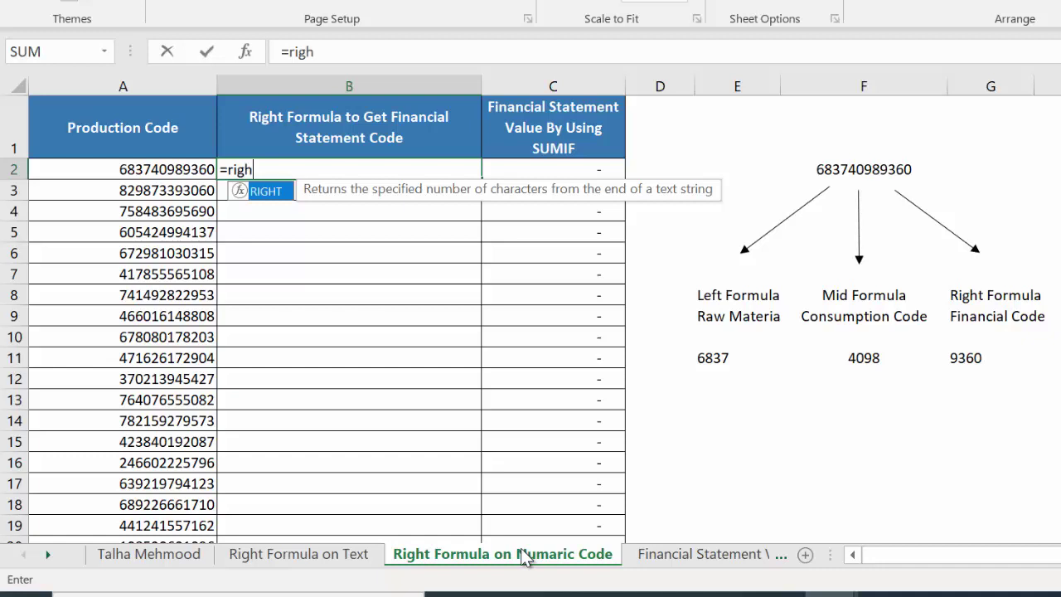
text(t)
key(Tab)
key(Right)
key(Right)
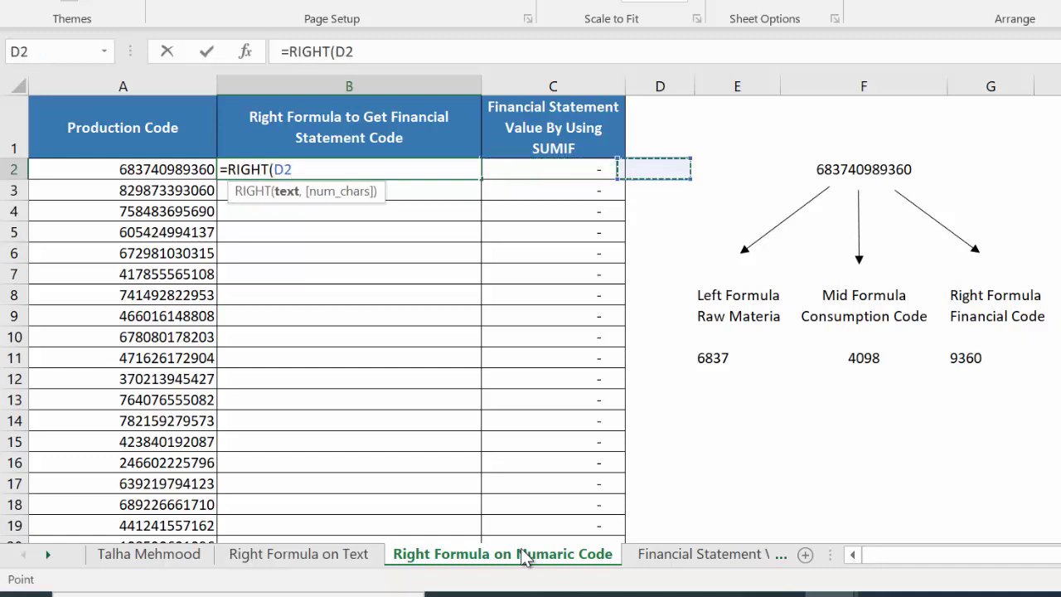
key(Left)
key(Right)
key(Right)
key(Left)
key(Left)
key(Left)
key(Left)
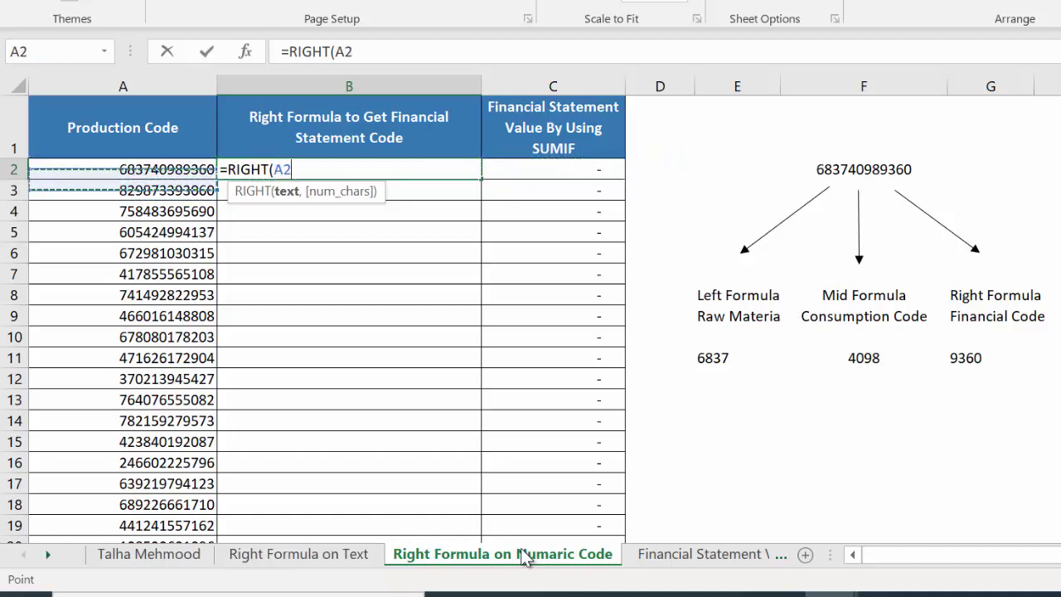
key(Down)
key(Up)
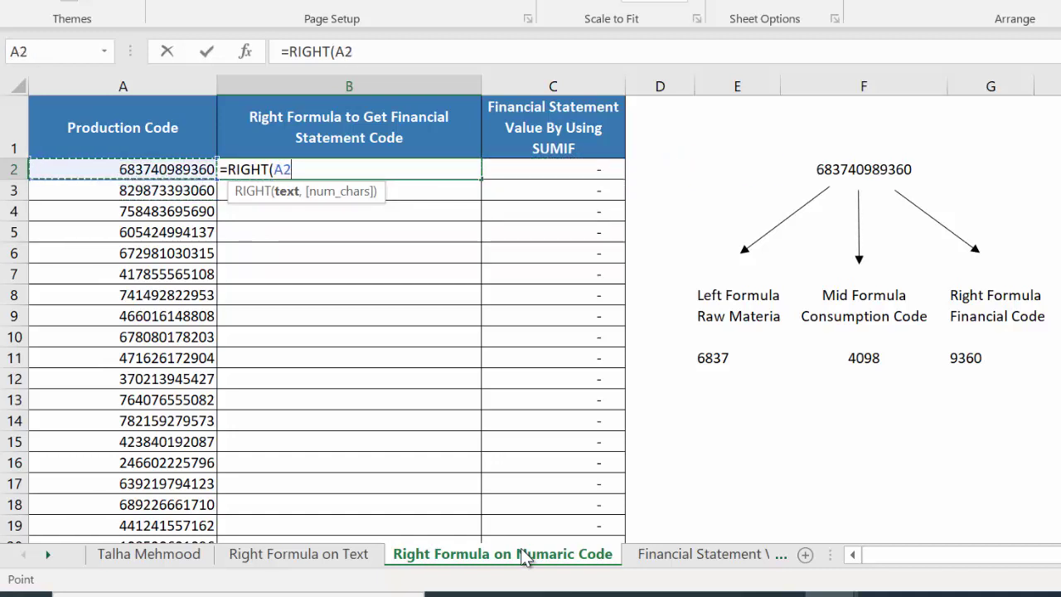
Try character counts 5 and 6, then finish with 4 so B2 returns 9360
text(,)
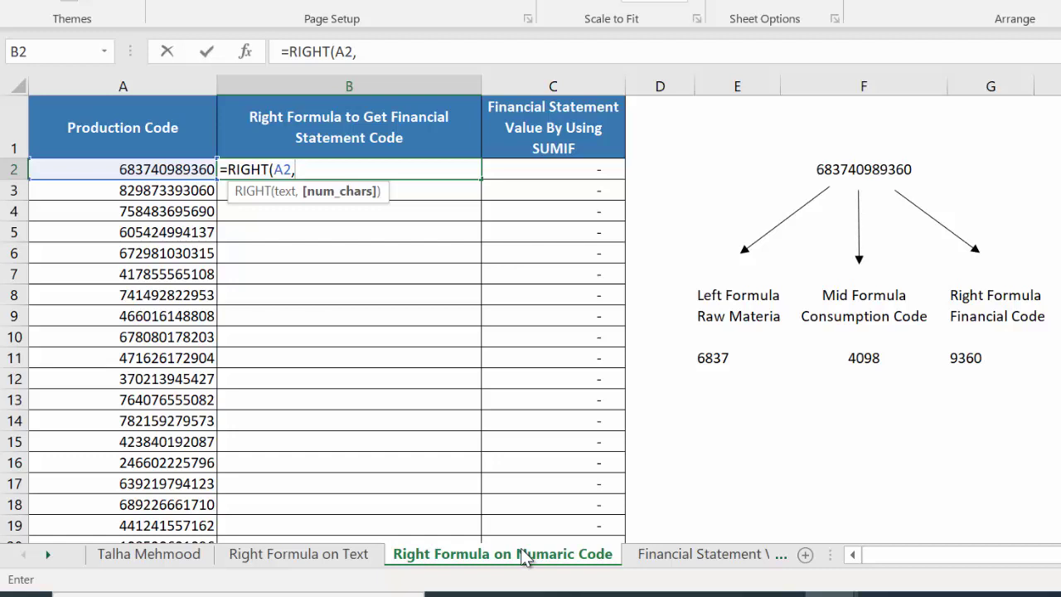
text(4)
key(BackSpace)
text(5)
key(BackSpace)
text(6)
key(BackSpace)
text(4)
key(Return)
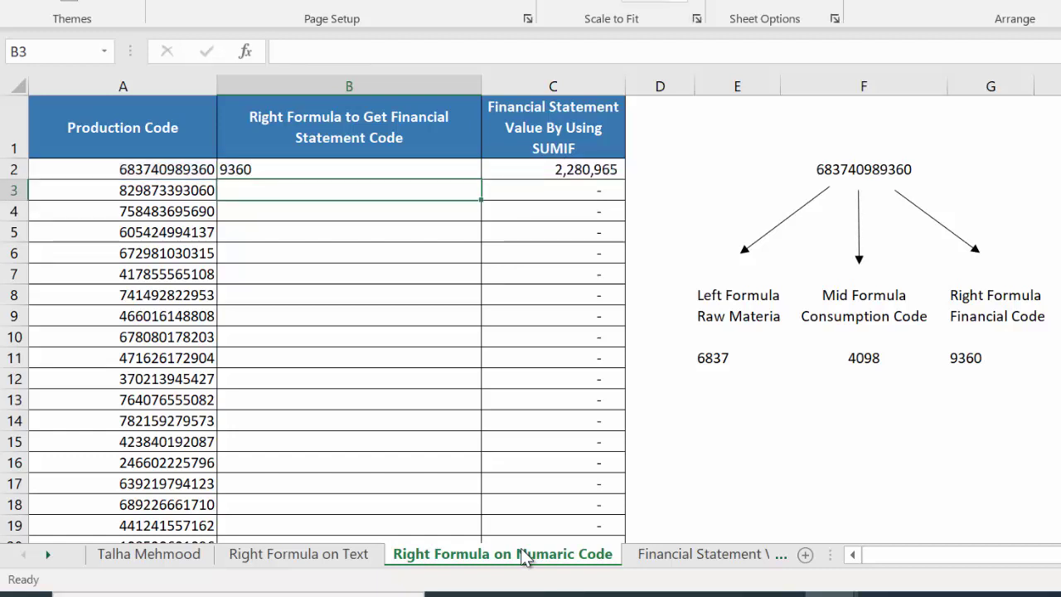
Fill =RIGHT(A2,4) down column B to row 820 and check the last rows
key(Up)
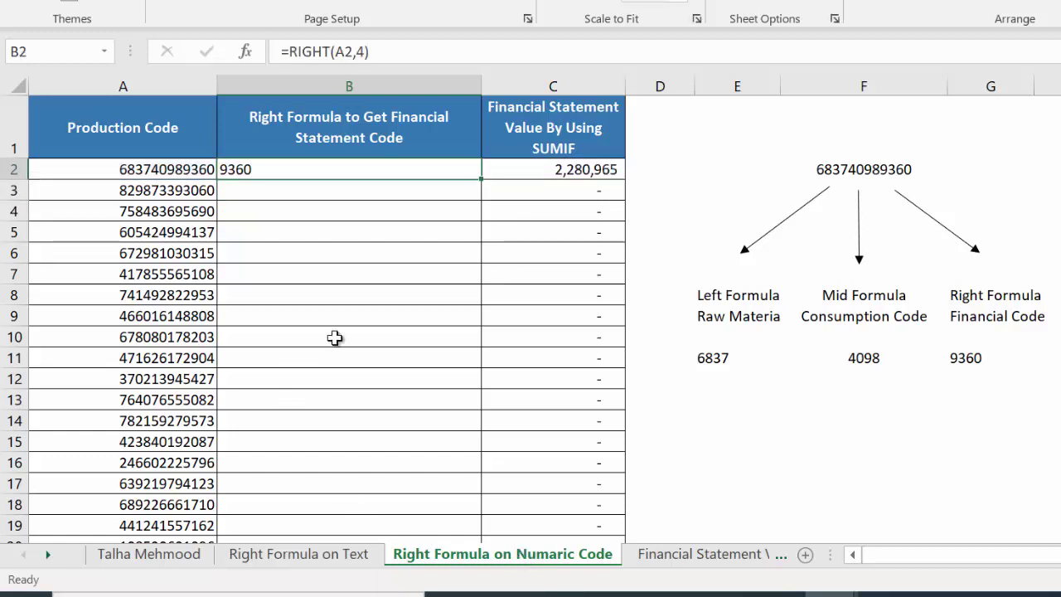
double_click(481, 180)
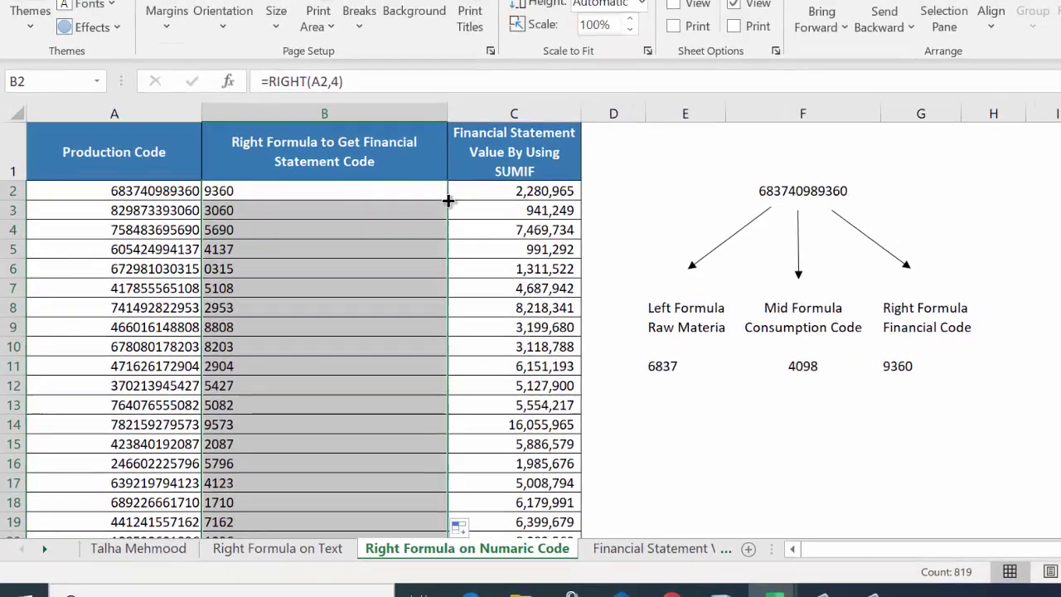
click(476, 190)
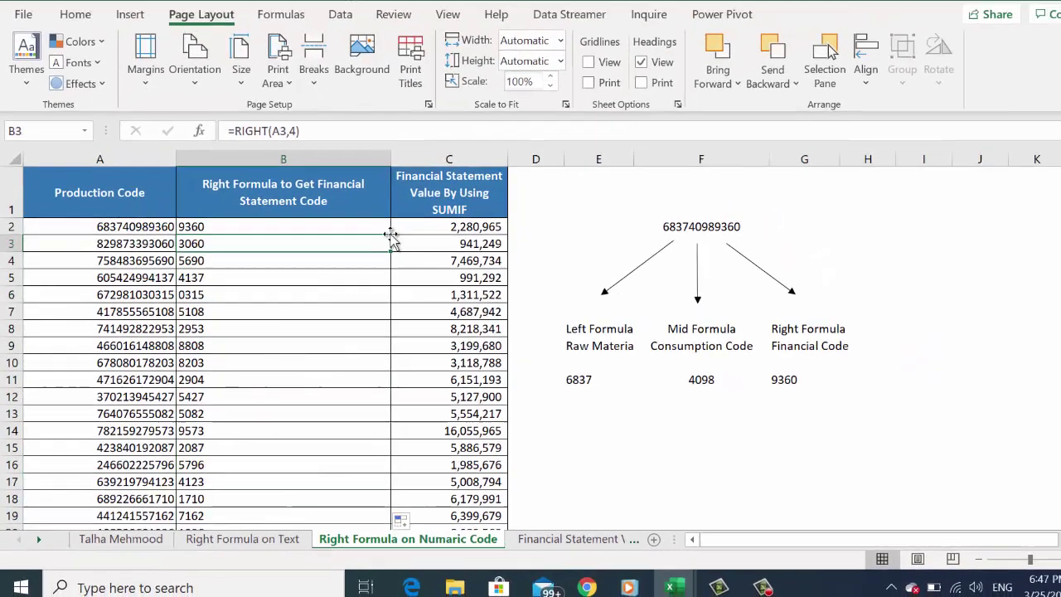
key(ctrl+Down)
key(Down)
key(Up)
key(Up)
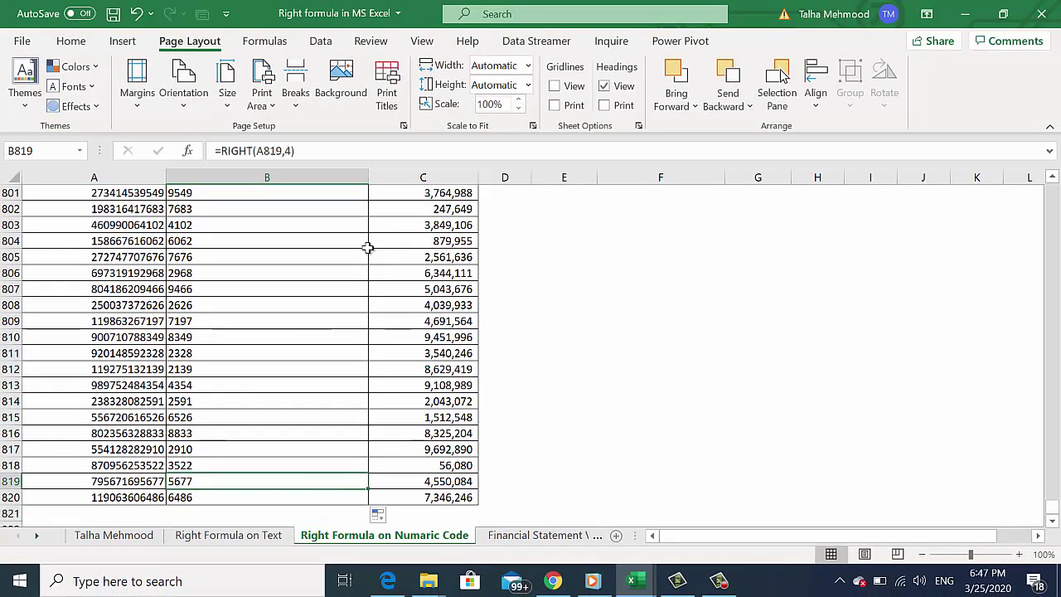
key(Up)
key(Up)
key(Up)
Return to the top and inspect the SUMIFS values in column C from C2
key(ctrl+Up)
key(Down)
key(Left)
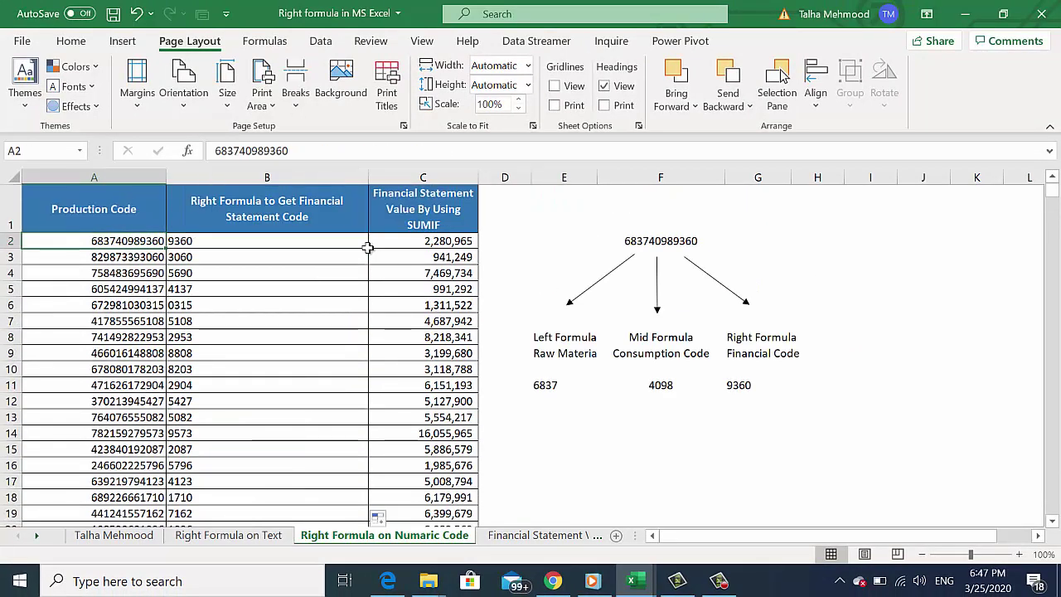
key(Right)
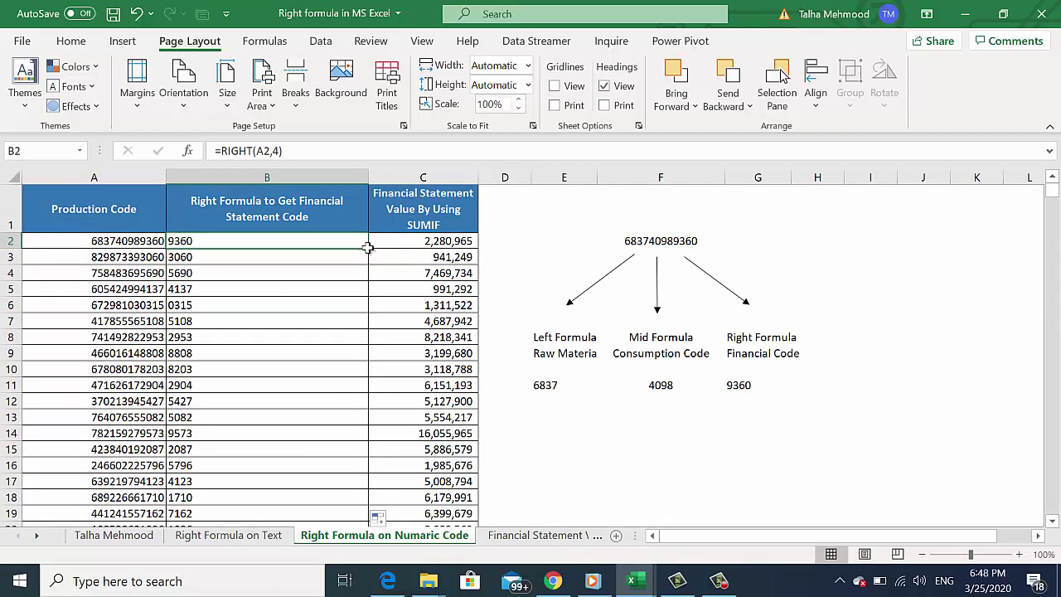
click(455, 243)
key(Down)
key(Down)
key(Down)
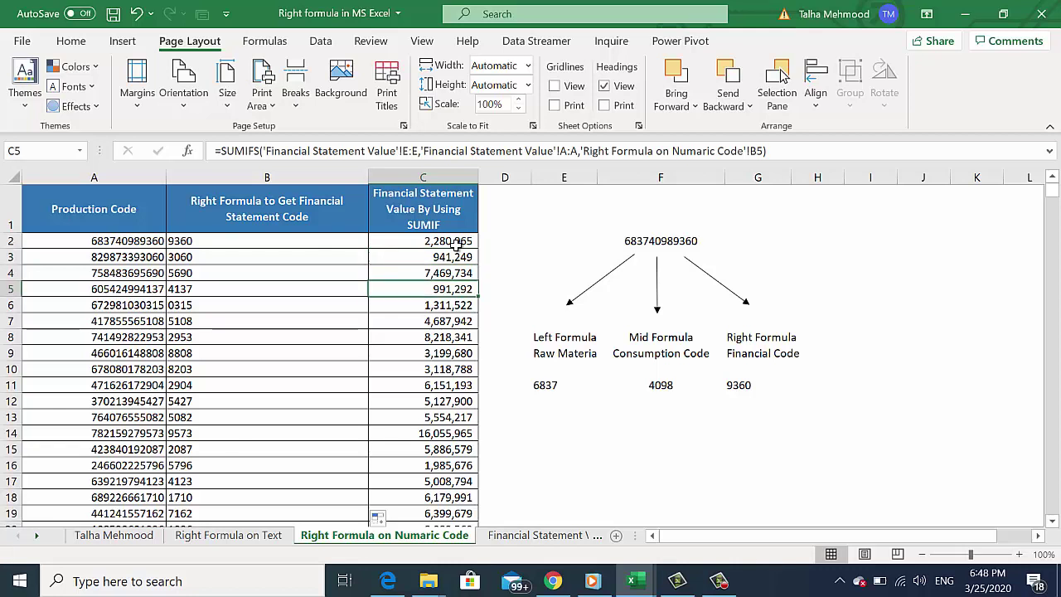
click(522, 535)
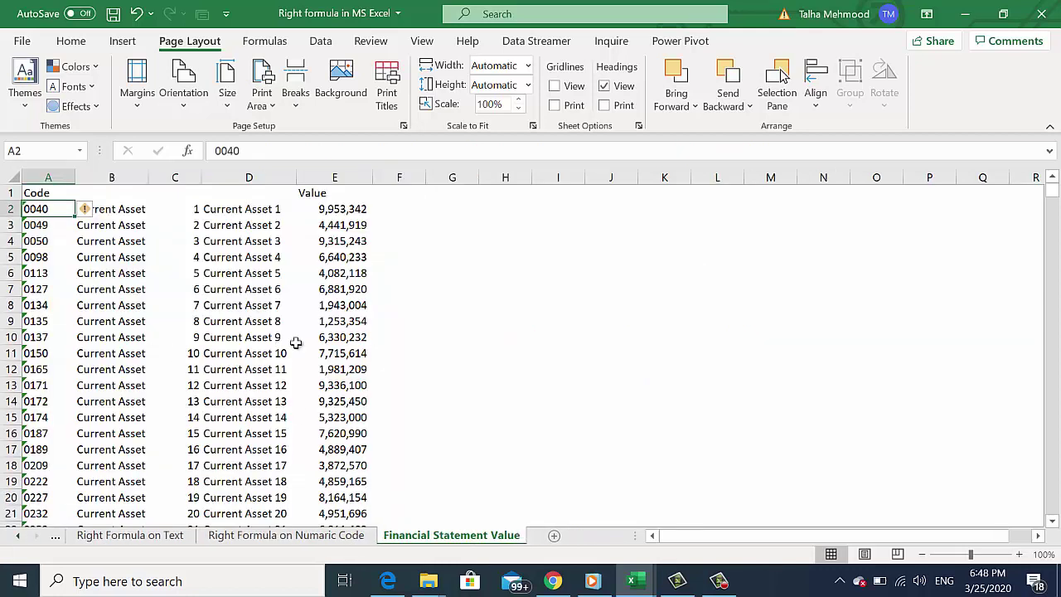
click(291, 539)
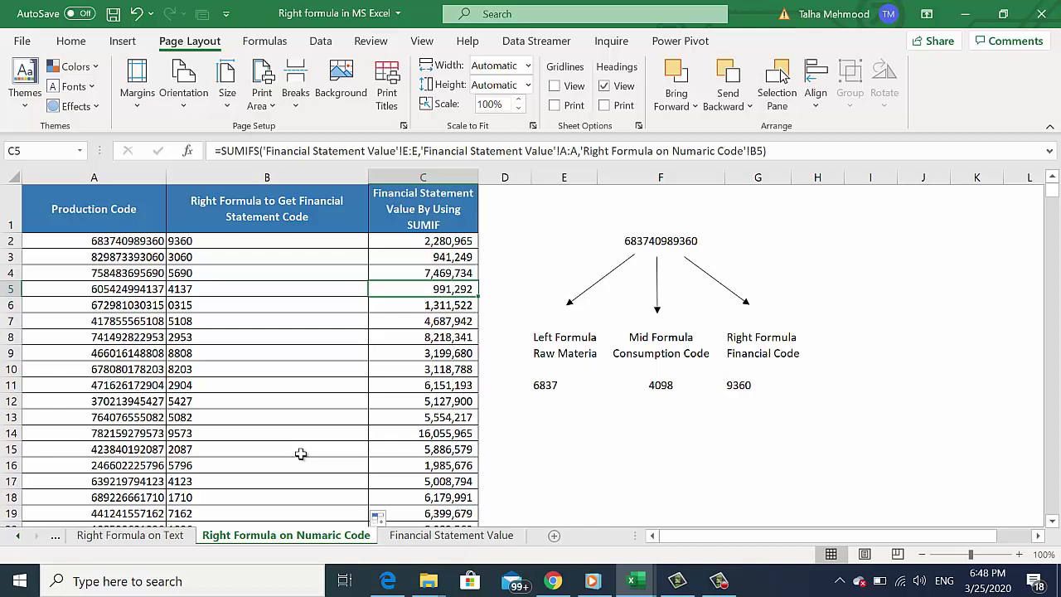
key(Left)
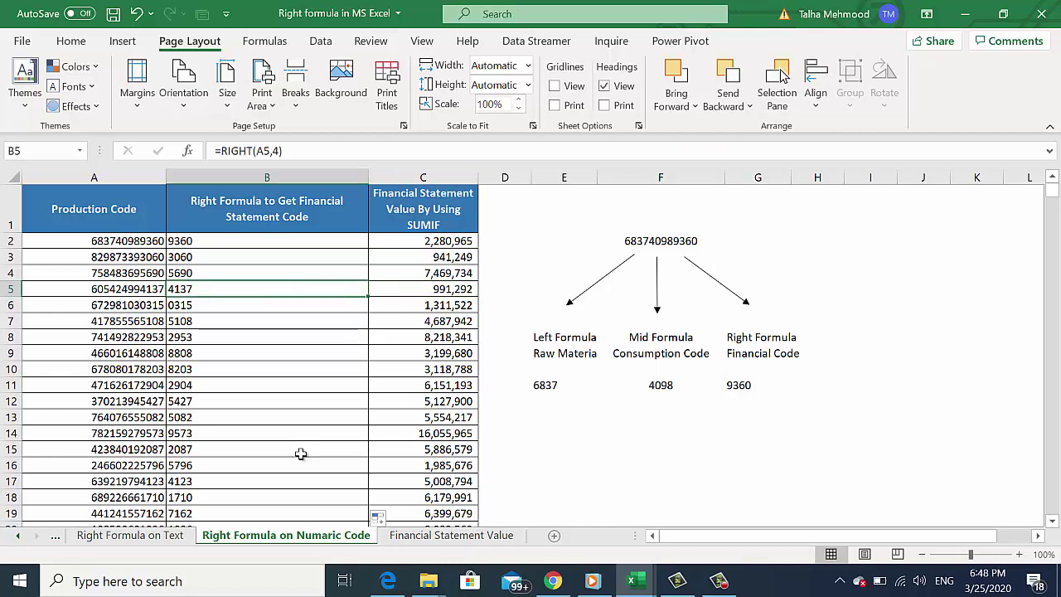